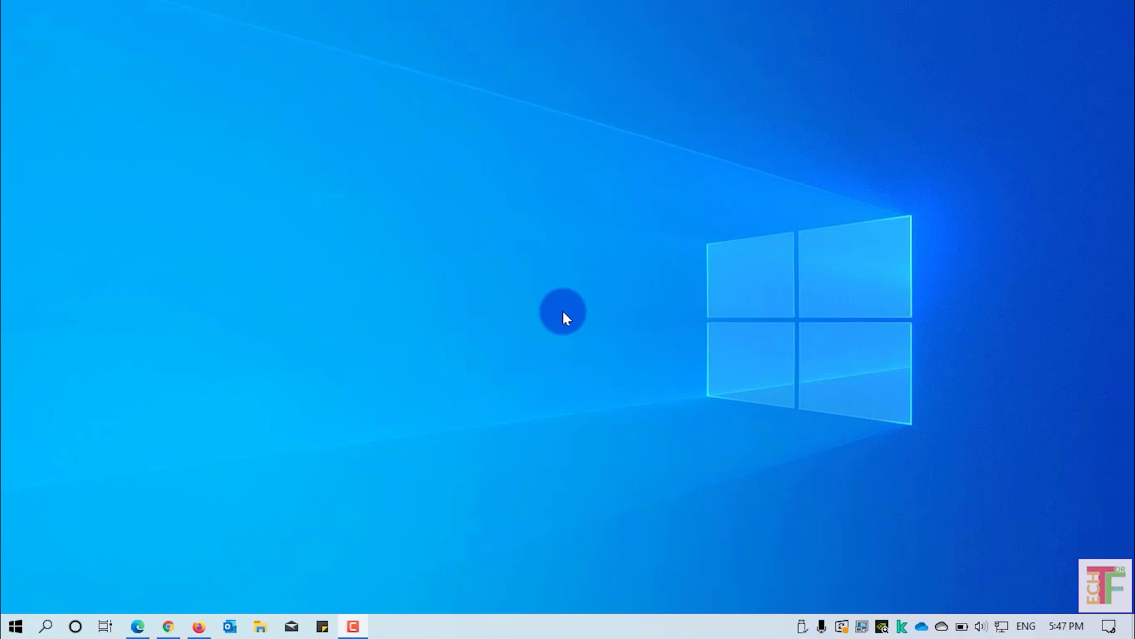
- Reach Advanced display settings from the desktop and confirm the internal display on Intel UHD Graphics
right_click(544, 259)
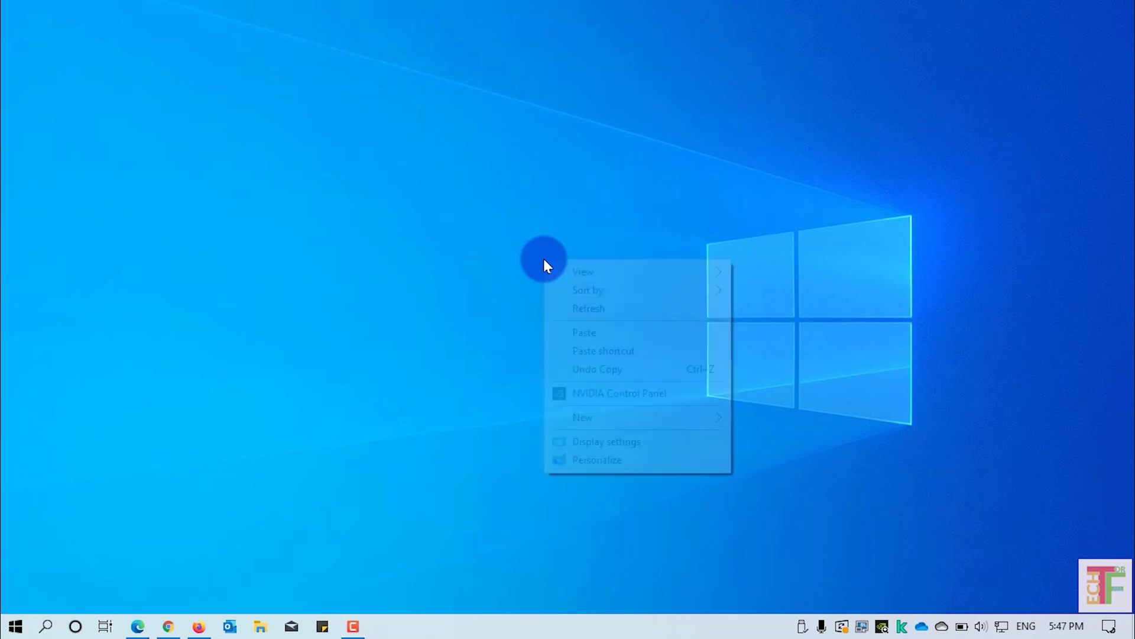
left_click(620, 440)
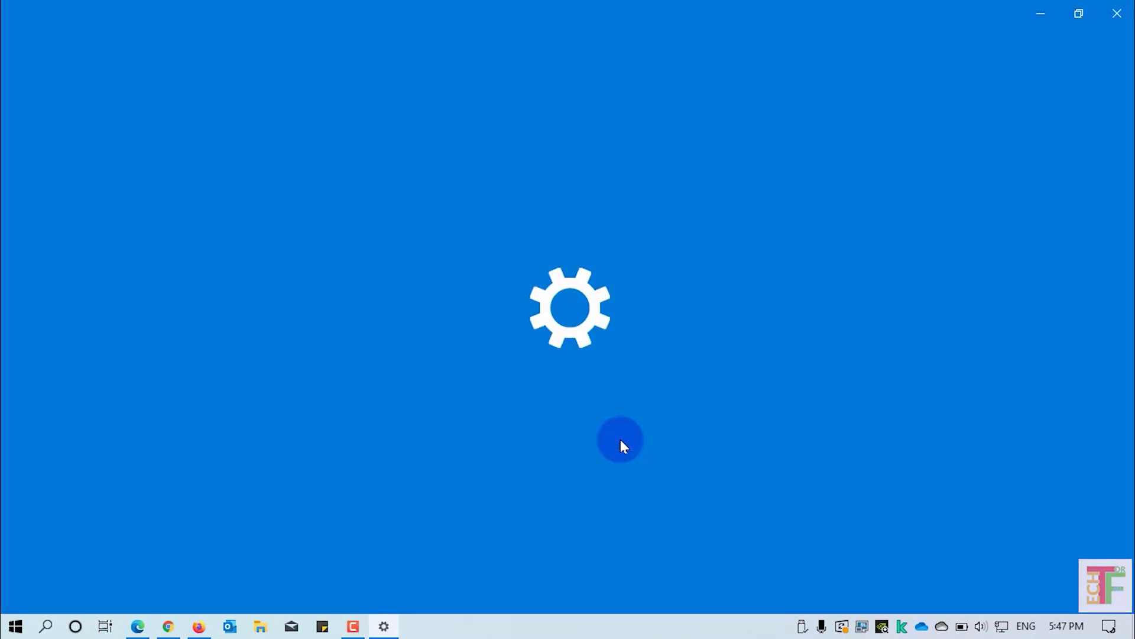
scroll(620, 439, "down", 5)
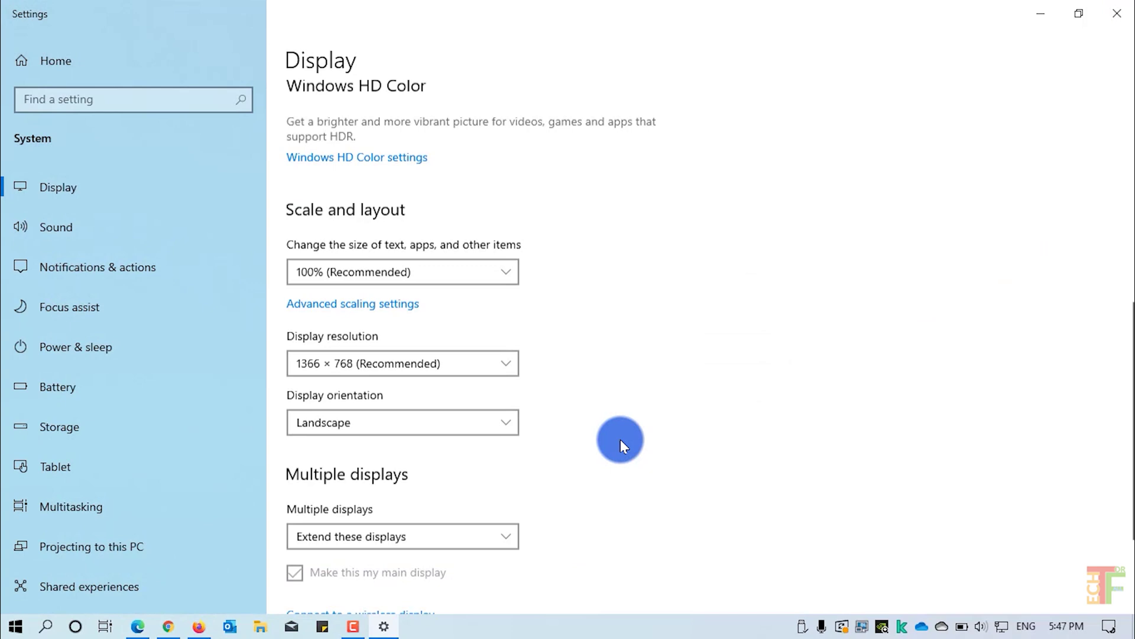
scroll(620, 439, "down", 3)
left_click(396, 508)
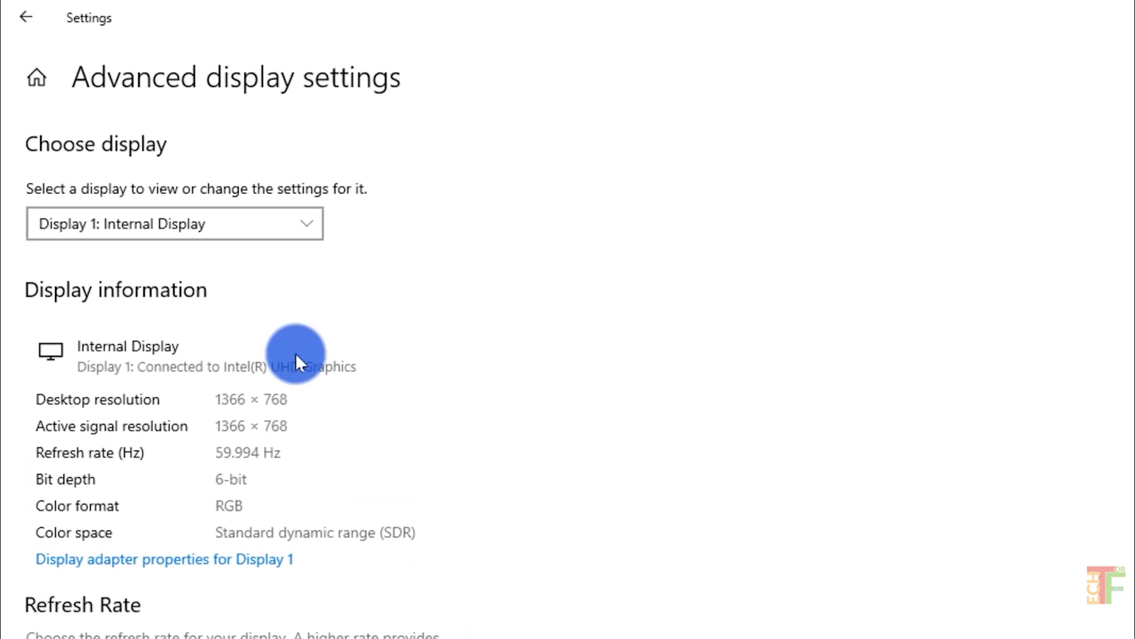
left_click(279, 228)
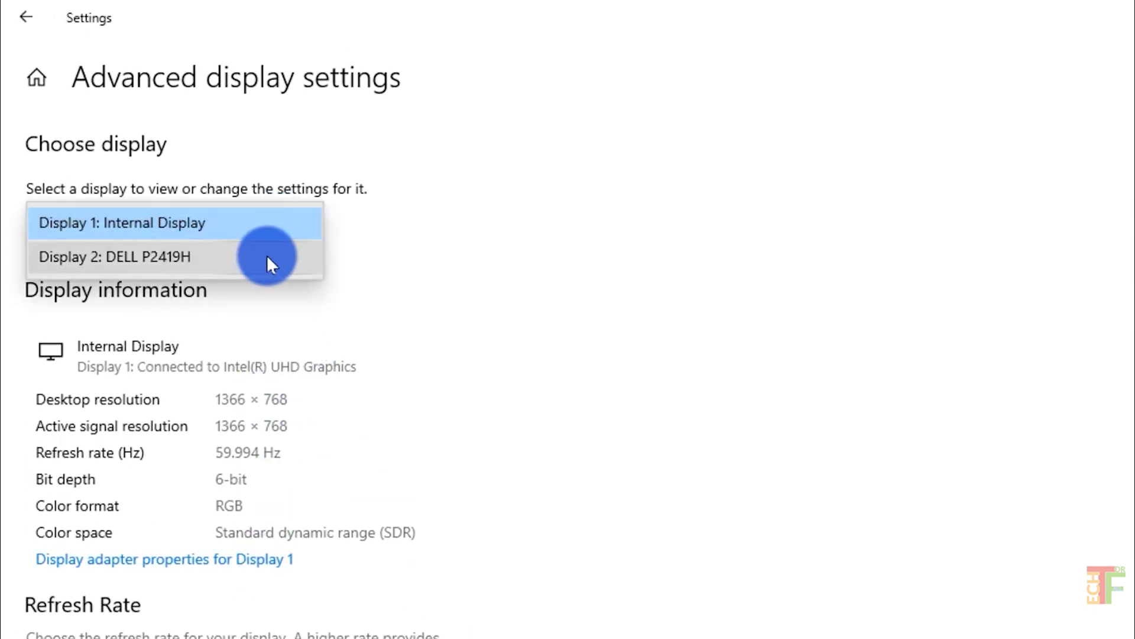
left_click(261, 225)
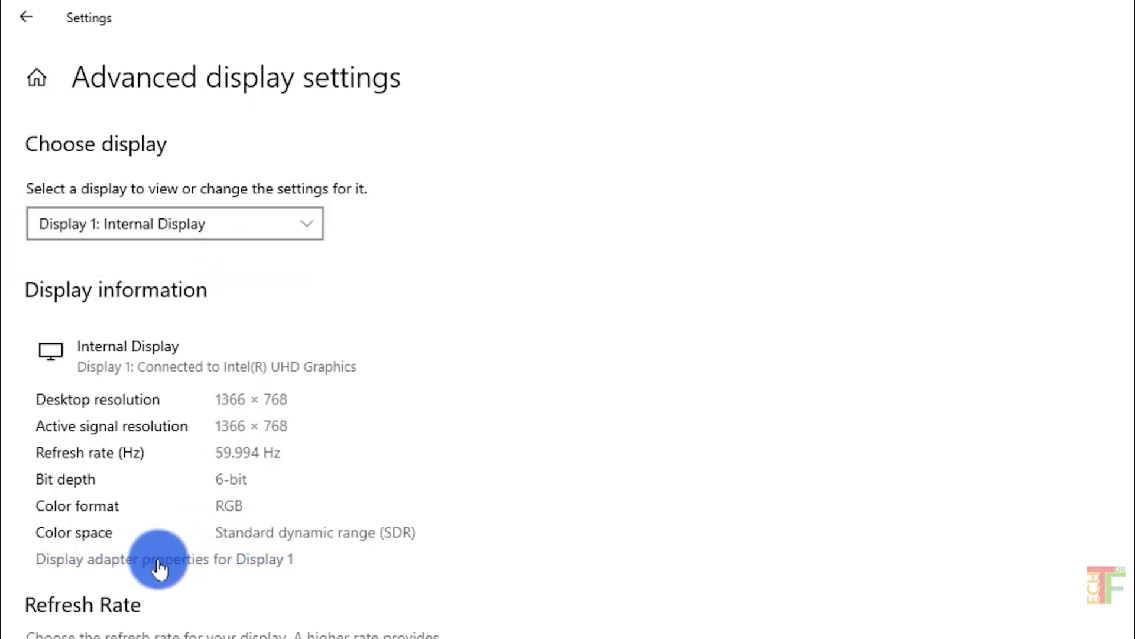
- Review the Intel UHD Graphics adapter properties (128 MB dedicated memory), then close Settings to the desktop
left_click(202, 568)
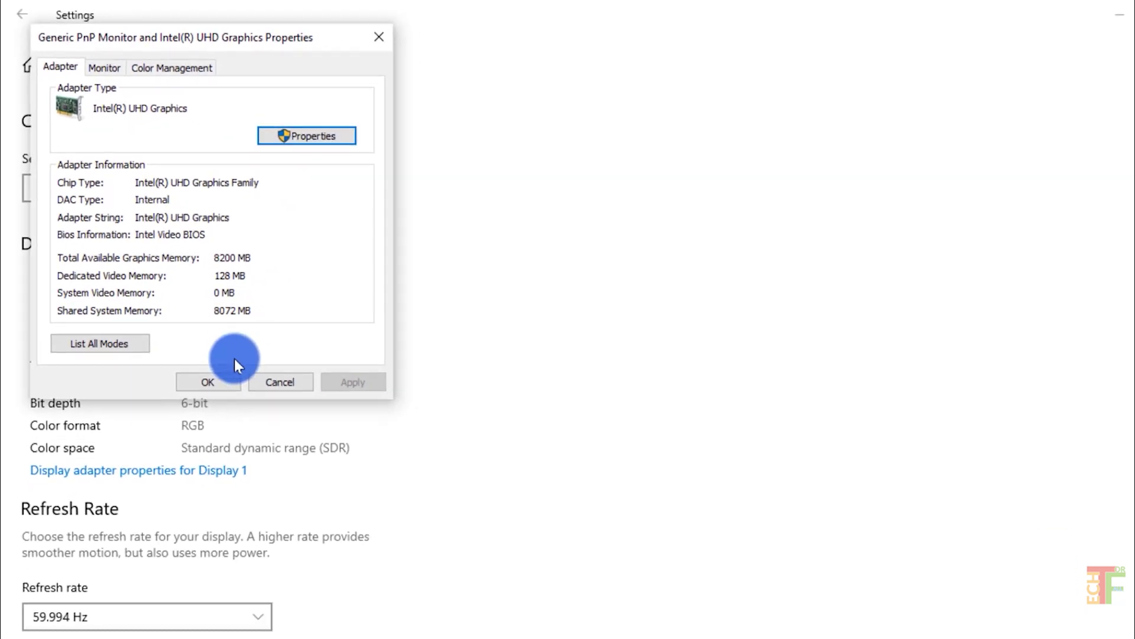
left_click(254, 355)
left_click(1117, 13)
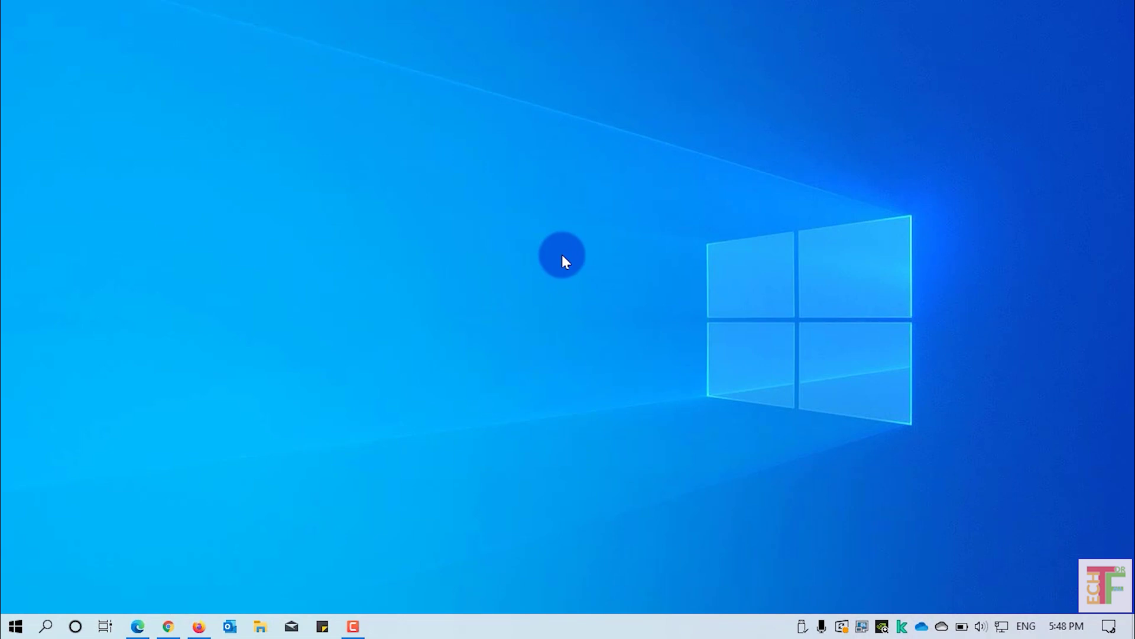
- Launch the DirectX Diagnostic Tool via the Run prompt with dxdiag
key("super+r")
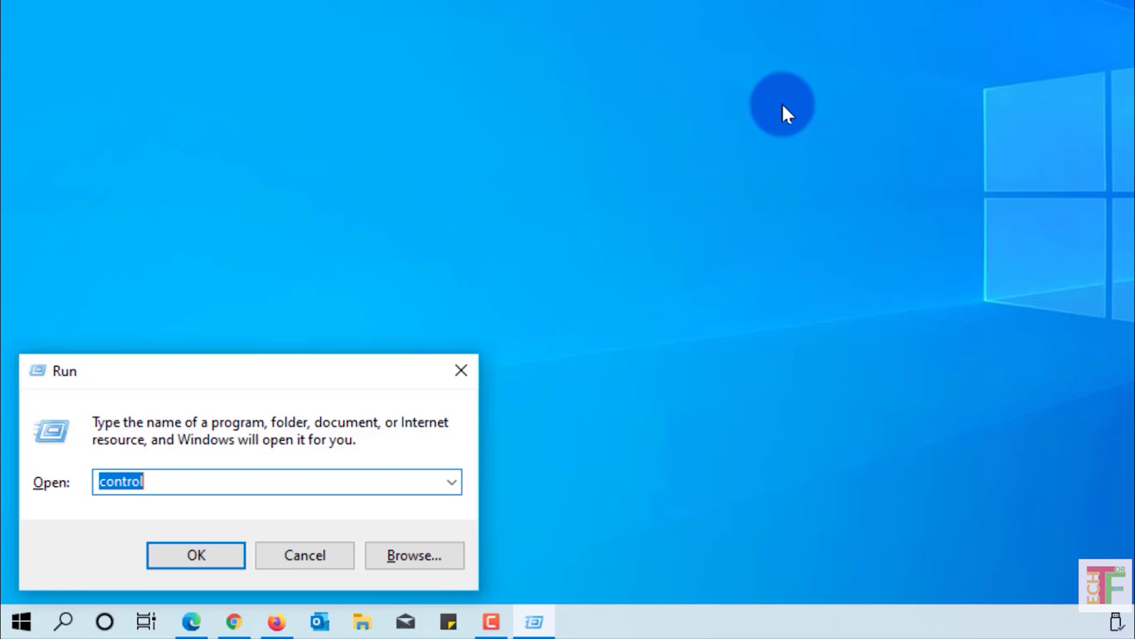
type("dix")
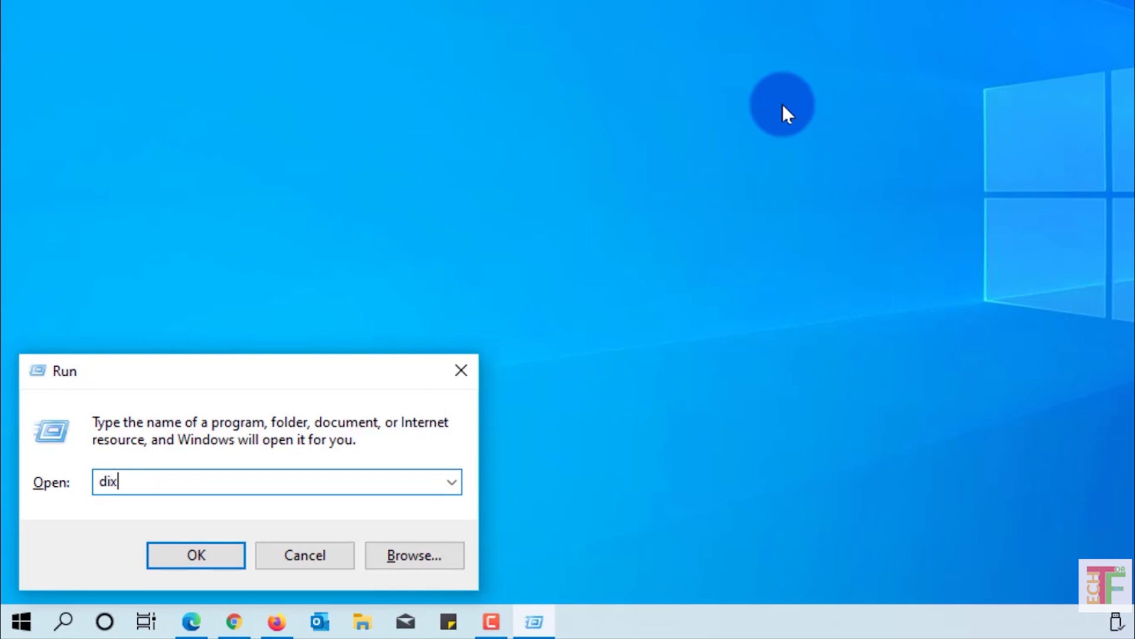
key("BackSpace")
key("BackSpace")
type("xdiag")
left_click(220, 562)
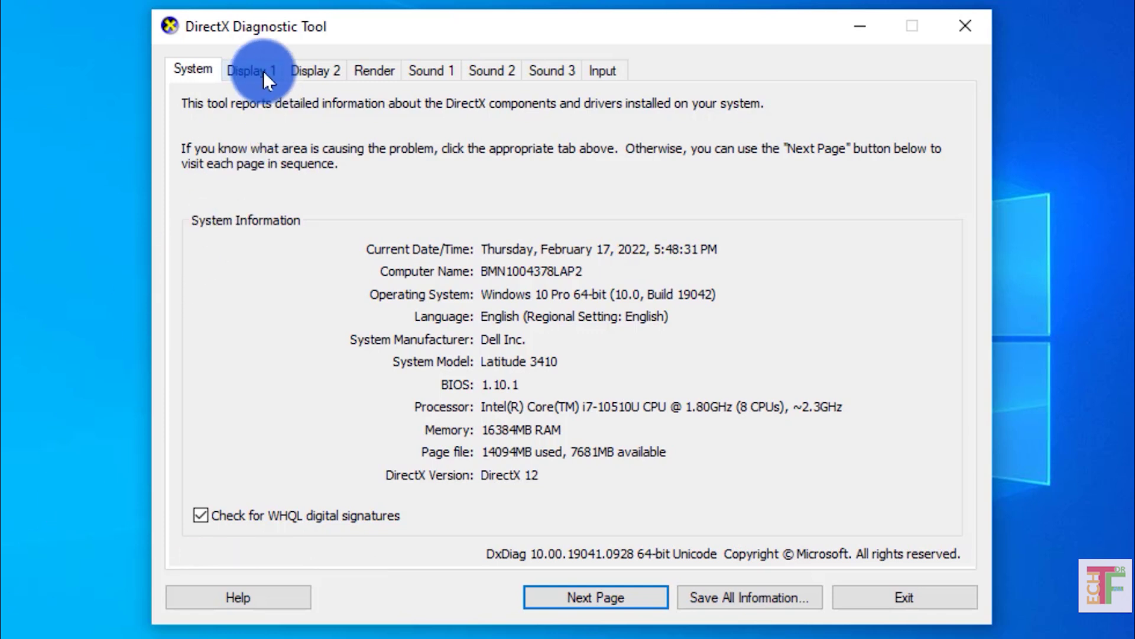
- Review Display 2, Display 1 and the NVIDIA GeForce MX230 Render page with its driver version
left_click(302, 71)
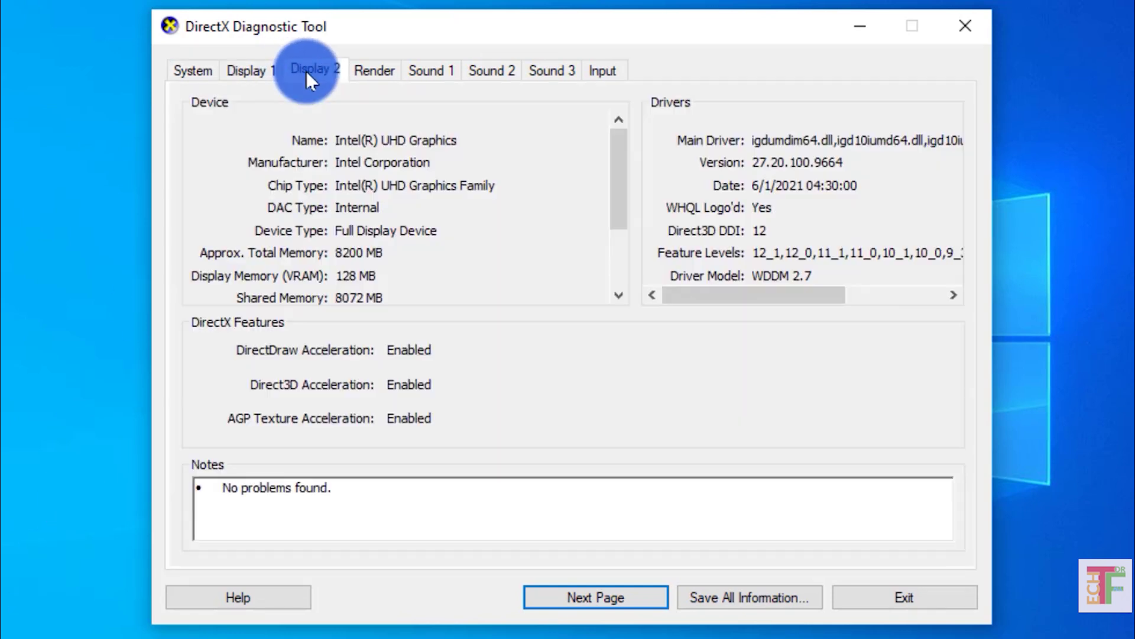
left_click(266, 71)
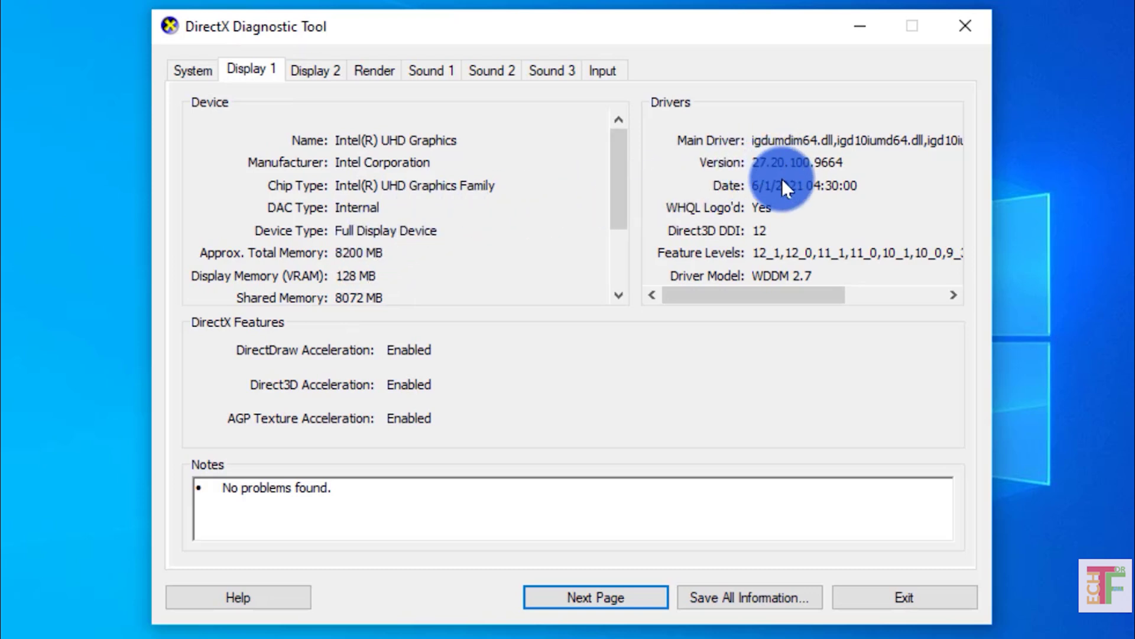
left_click_drag(786, 294, 726, 293)
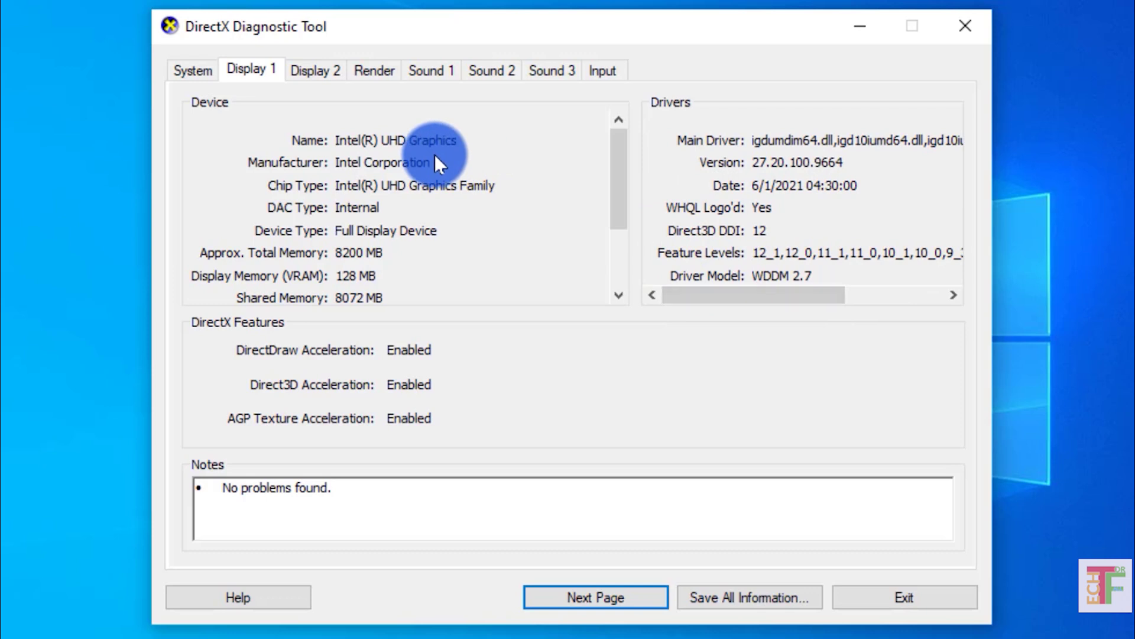
left_click(383, 74)
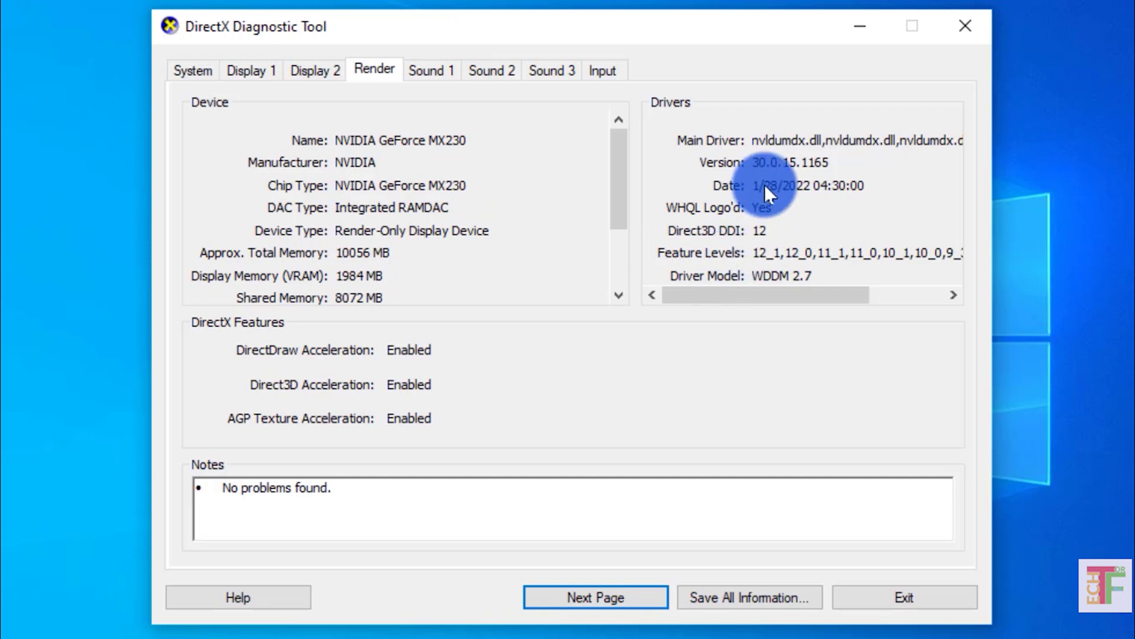
mouse_move(767, 292)
left_mouse_down()
mouse_move(865, 302)
mouse_move(747, 302)
left_mouse_up()
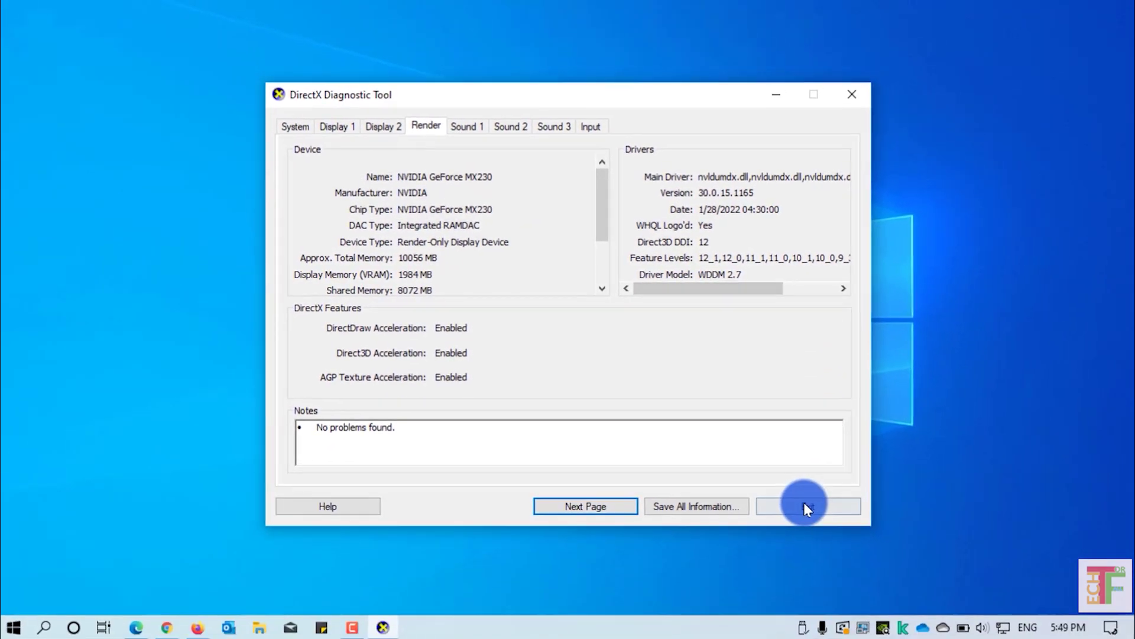
- Close DxDiag and launch Device Manager maximized from the Start button menu
left_click(809, 505)
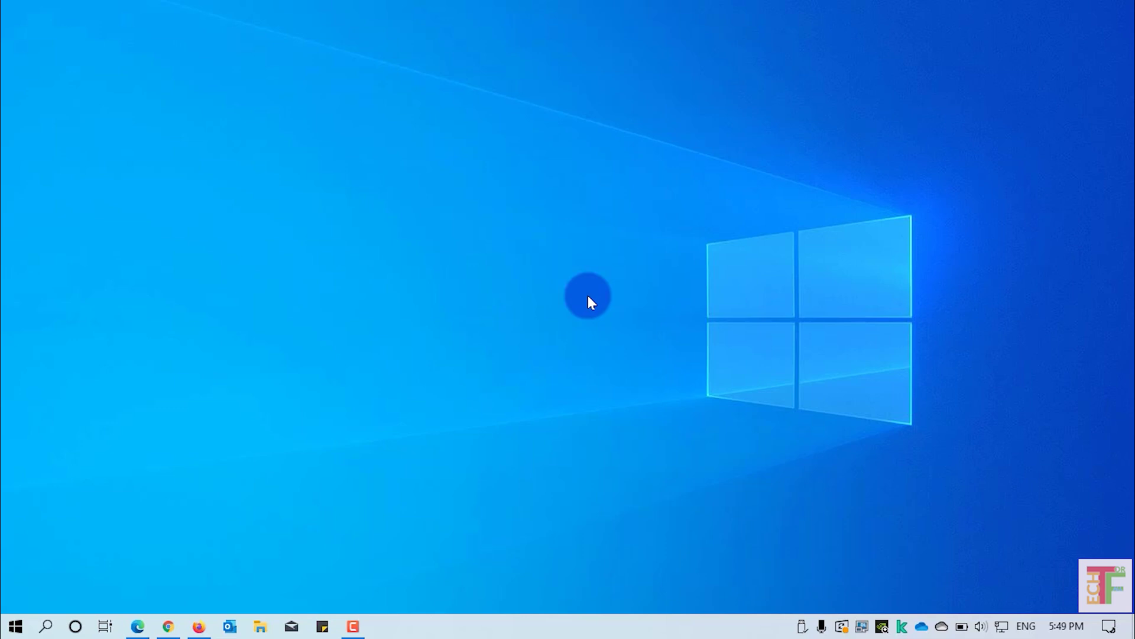
right_click(18, 632)
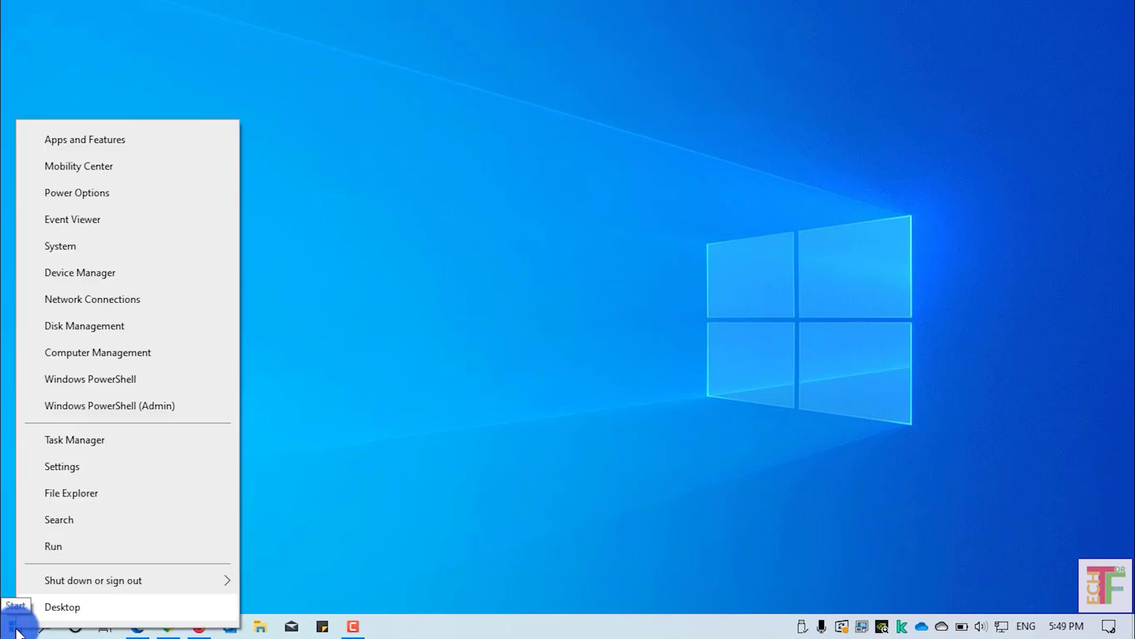
left_click(91, 282)
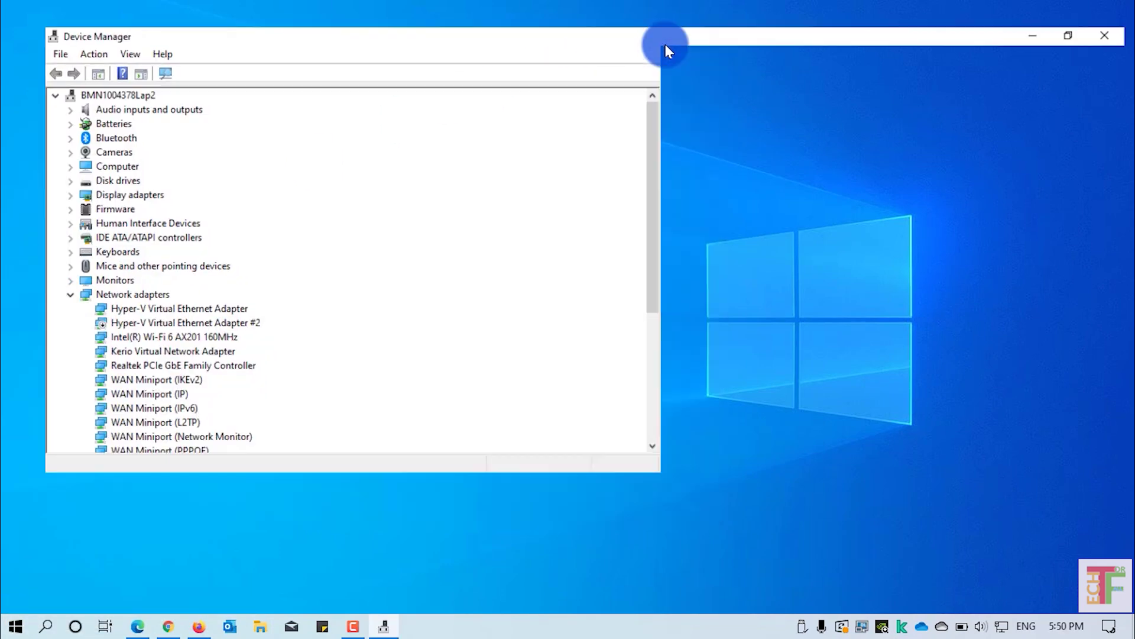
left_click(656, 48)
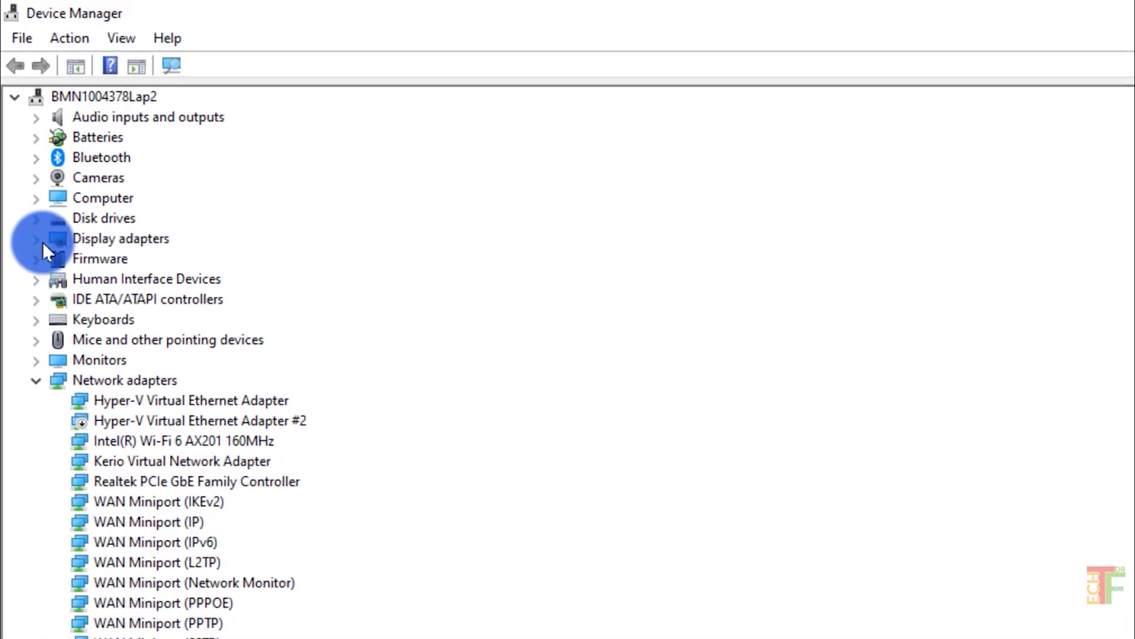
- Expand Display adapters to check Intel UHD Graphics and NVIDIA GeForce MX230, then close Device Manager
left_click(38, 232)
left_click(114, 257)
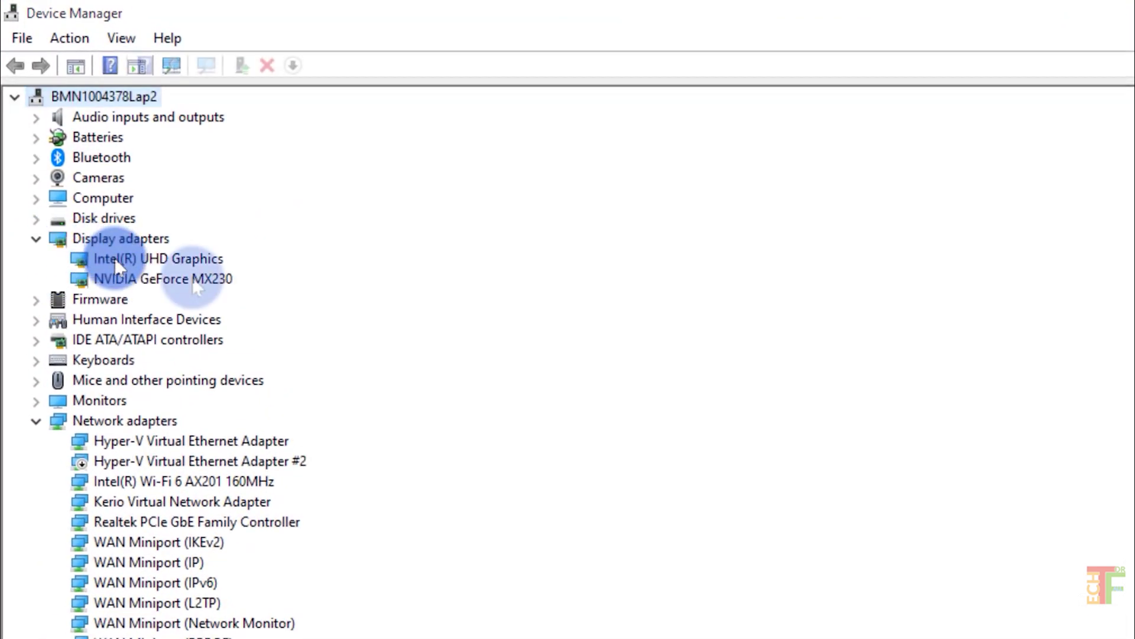
left_click(193, 276)
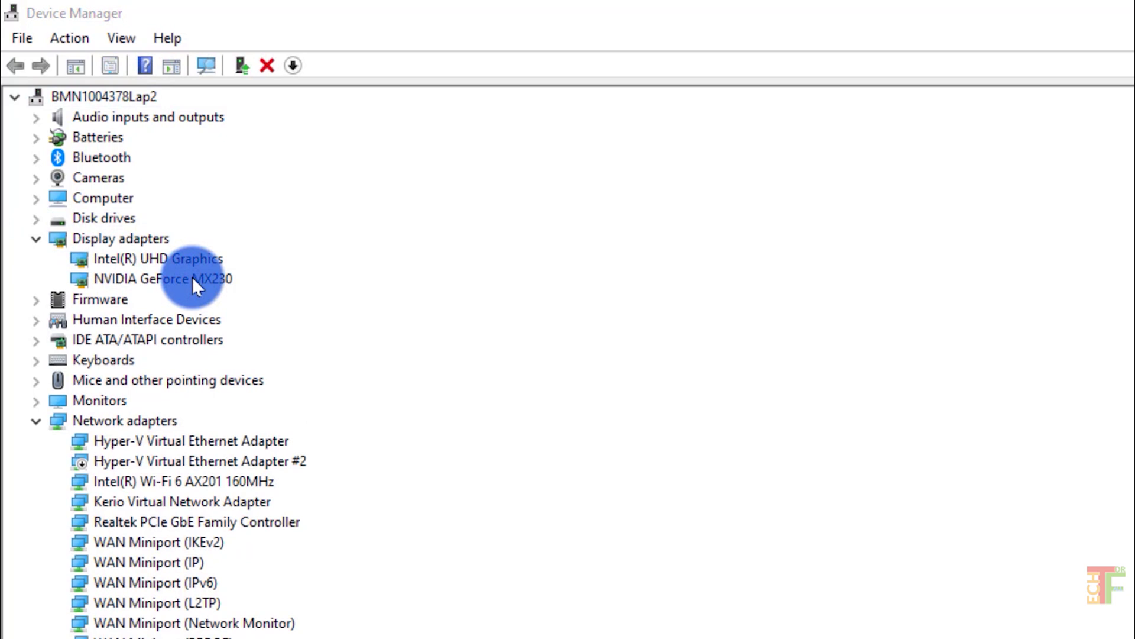
left_click(183, 264)
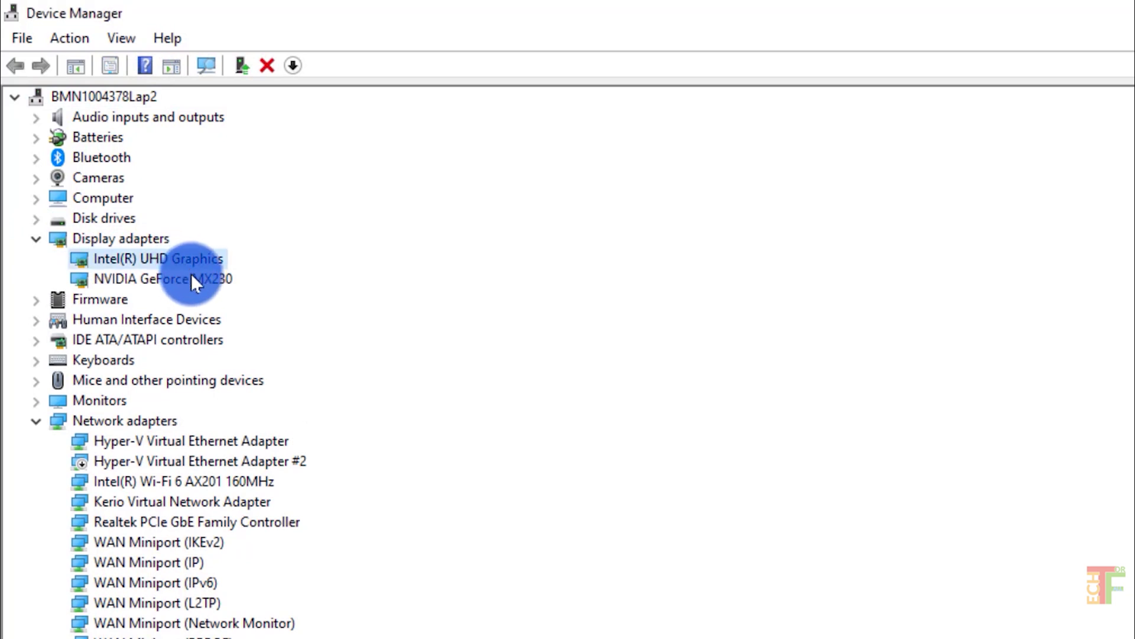
left_click(192, 277)
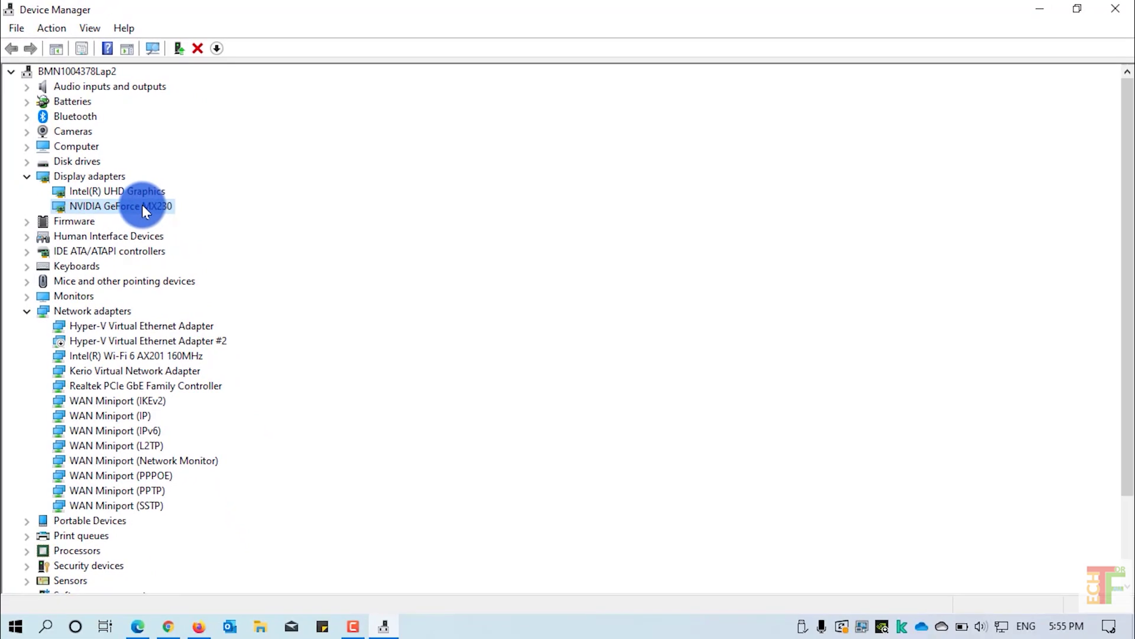
left_click(1114, 9)
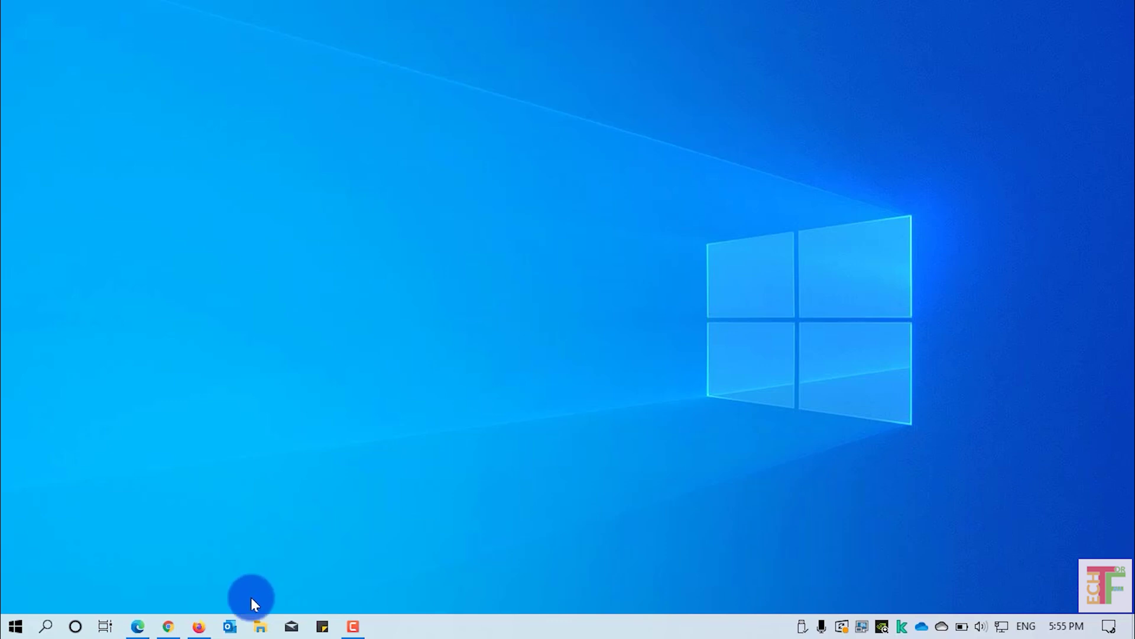
- Search Google in Firefox for 'GPUz download'
left_click(199, 625)
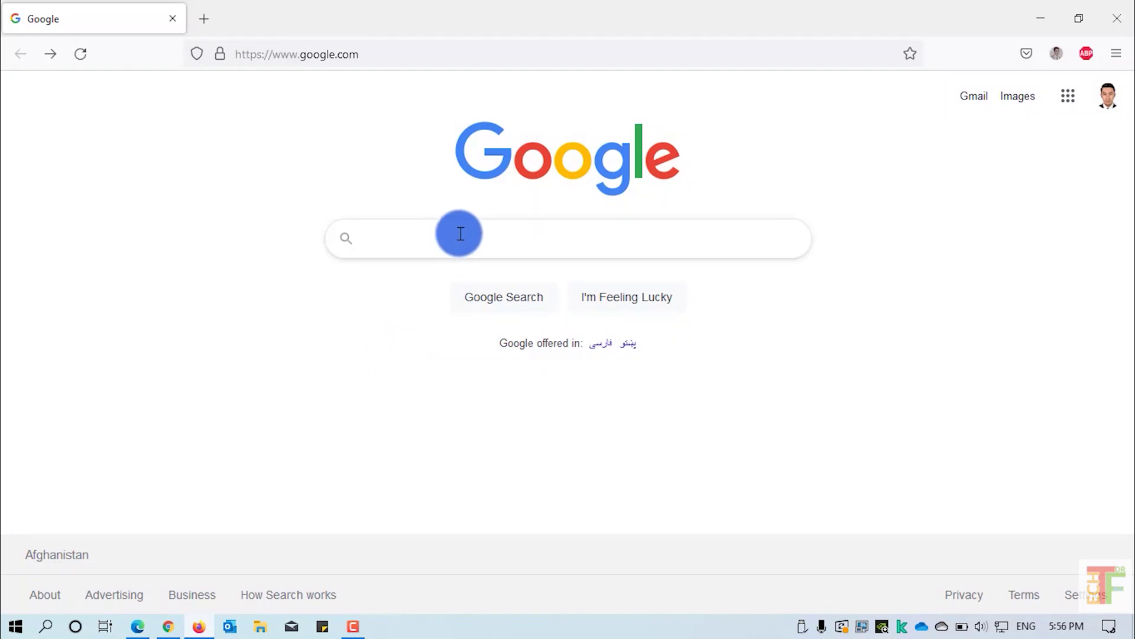
left_click(460, 235)
type("G")
type("PUz do")
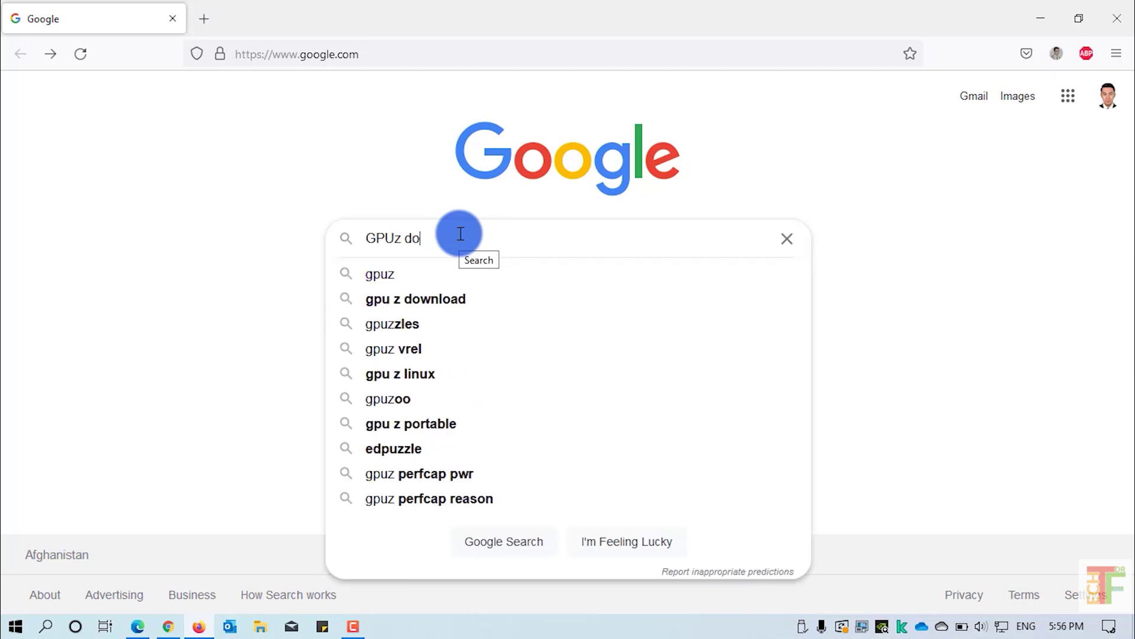
type("wnload")
key("Return")
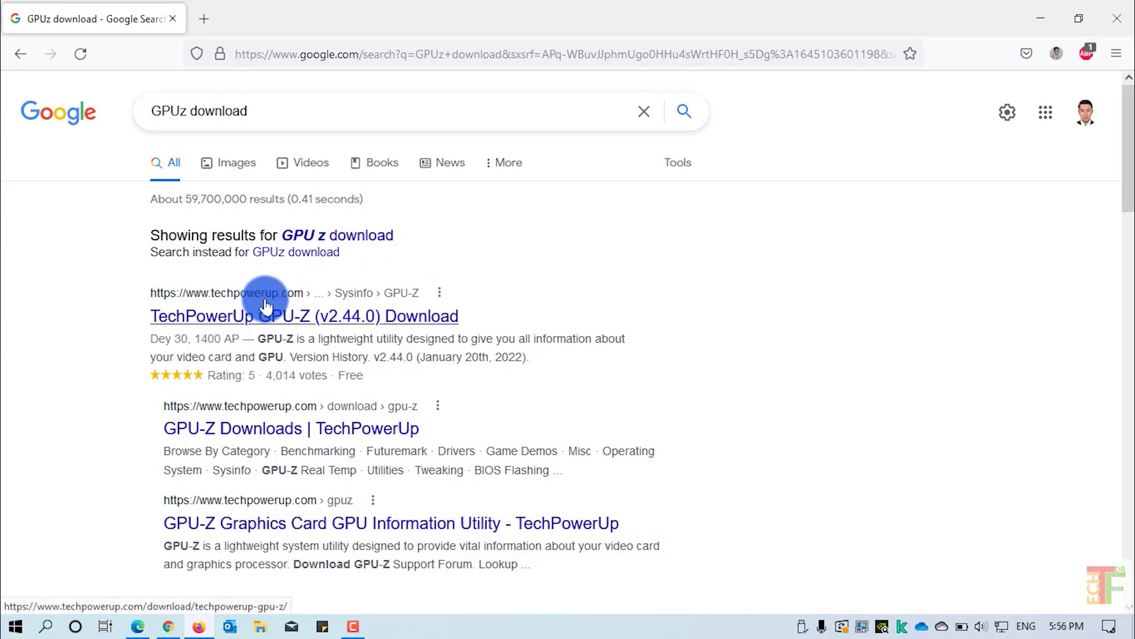
- Download the standard GPU-Z 2.44.0 from the TechPowerUp SG server and save the file
left_click(284, 320)
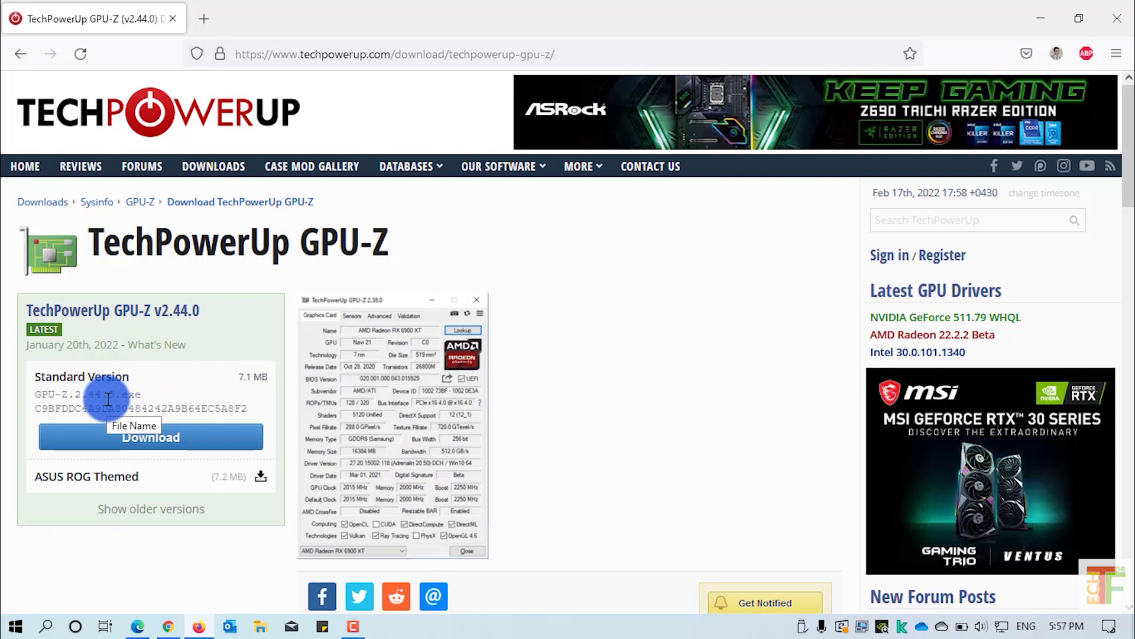
left_click(148, 438)
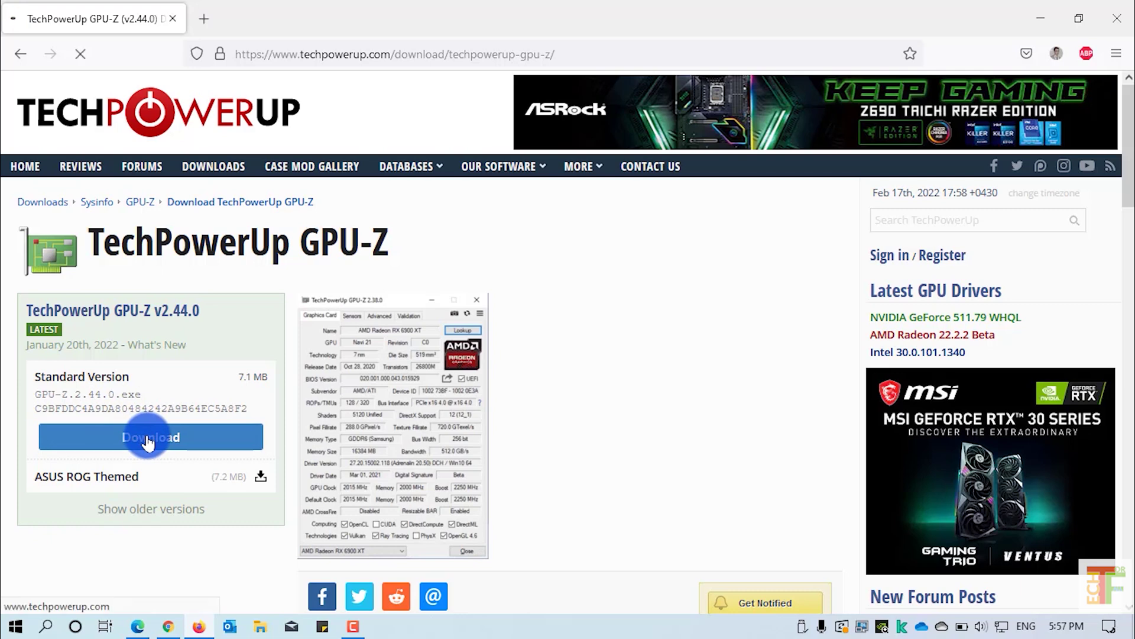
scroll(294, 311, "down", 2)
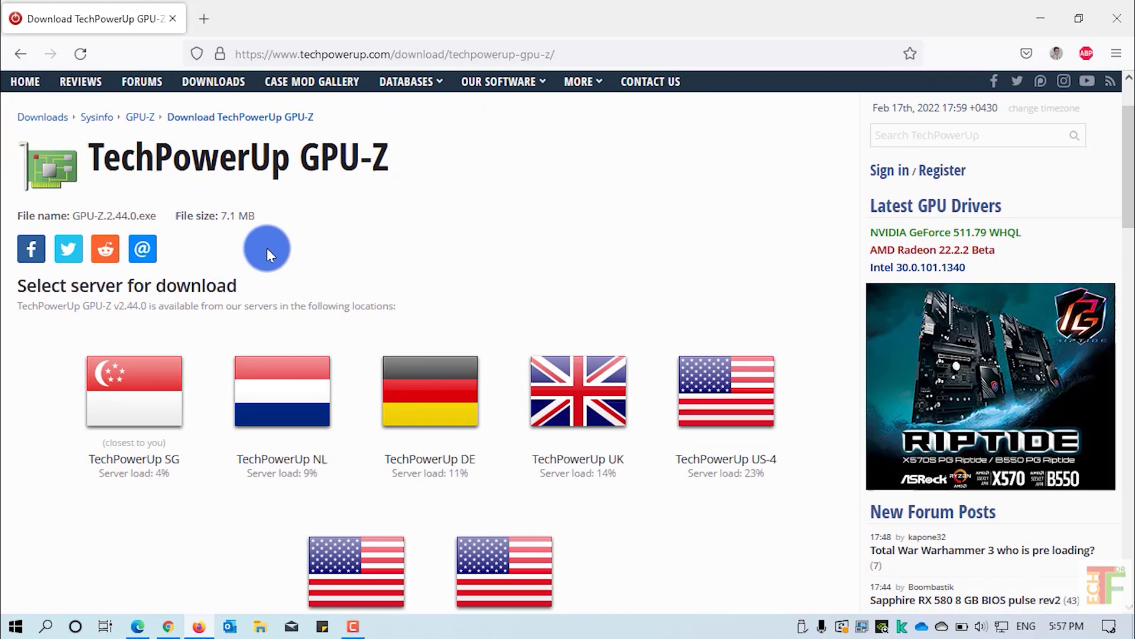
scroll(267, 247, "down", 1)
scroll(266, 247, "down", 4)
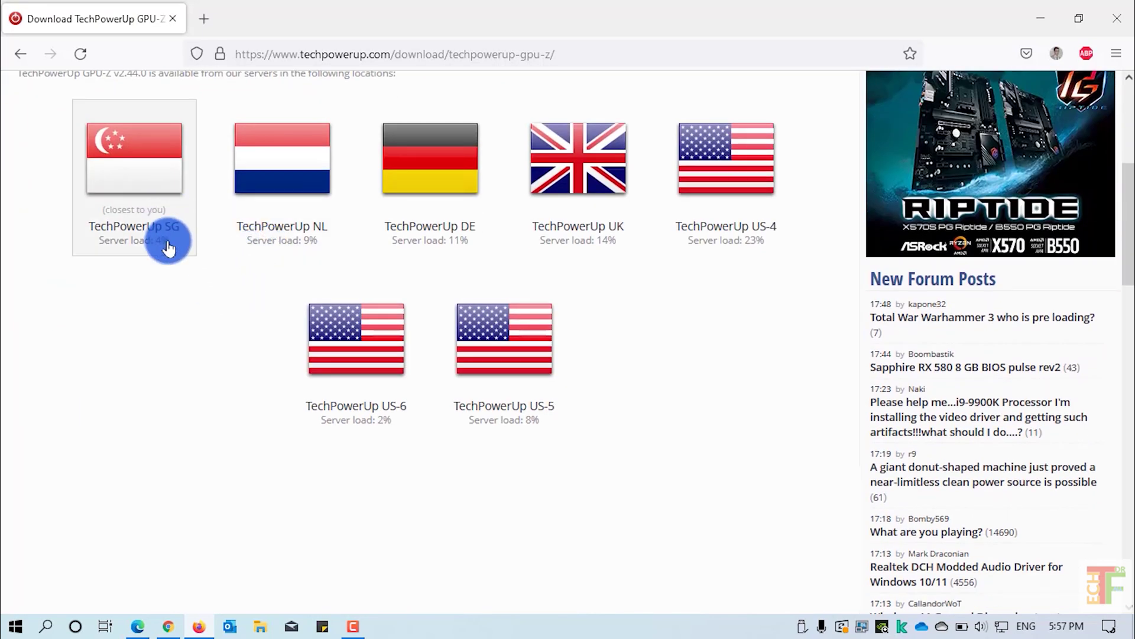
left_click(395, 337)
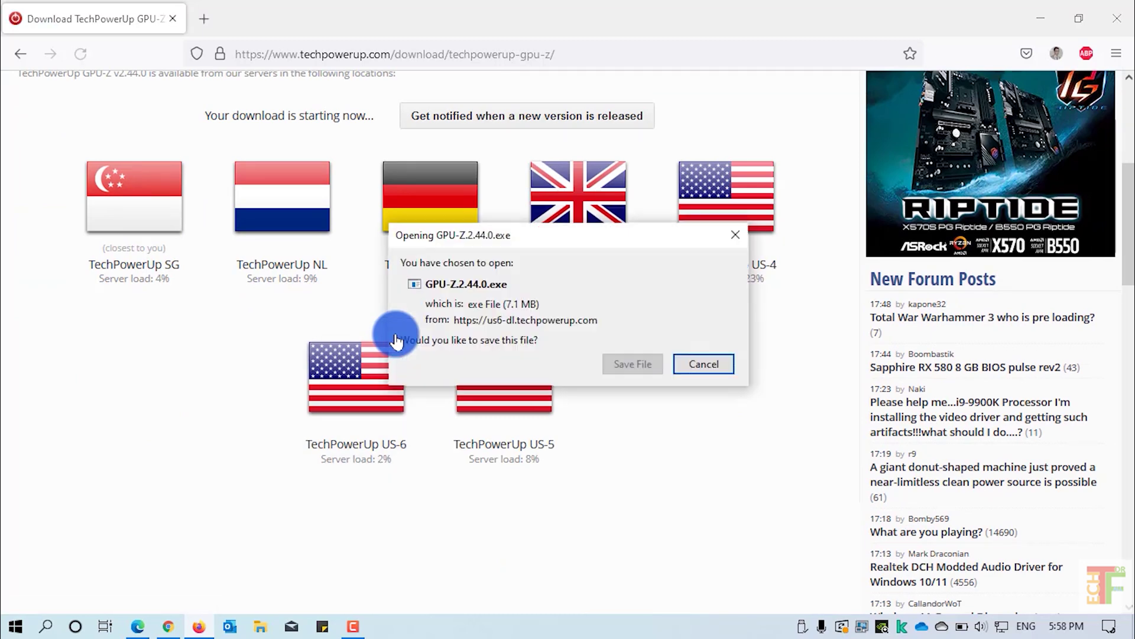
left_click(648, 366)
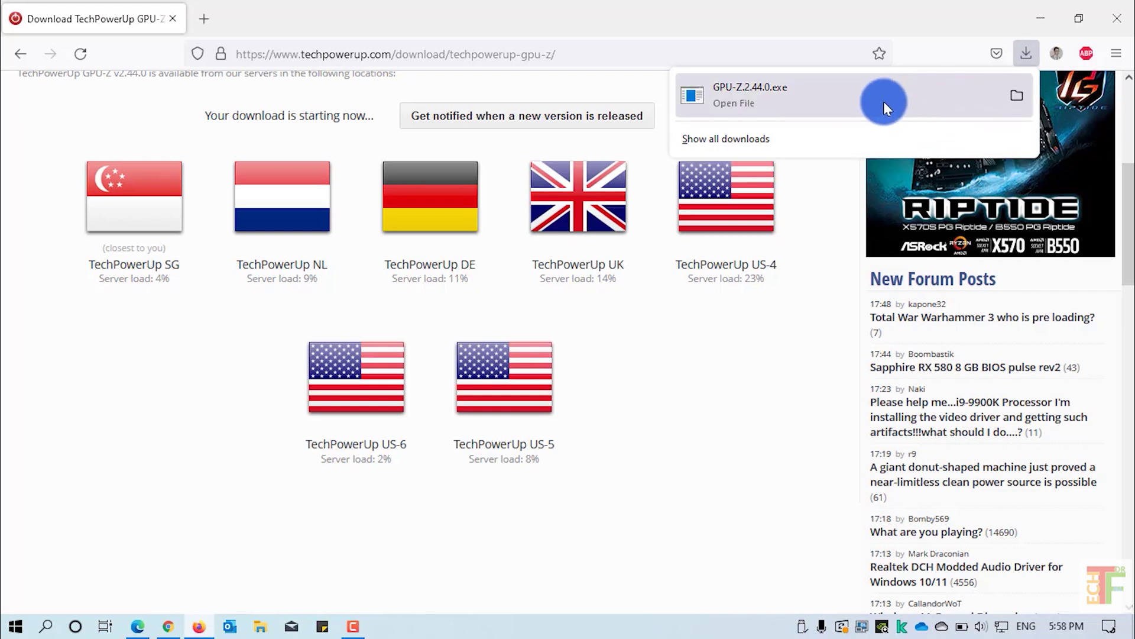
- Launch the downloaded GPU-Z and minimize Firefox to reveal its install prompt
left_click(884, 101)
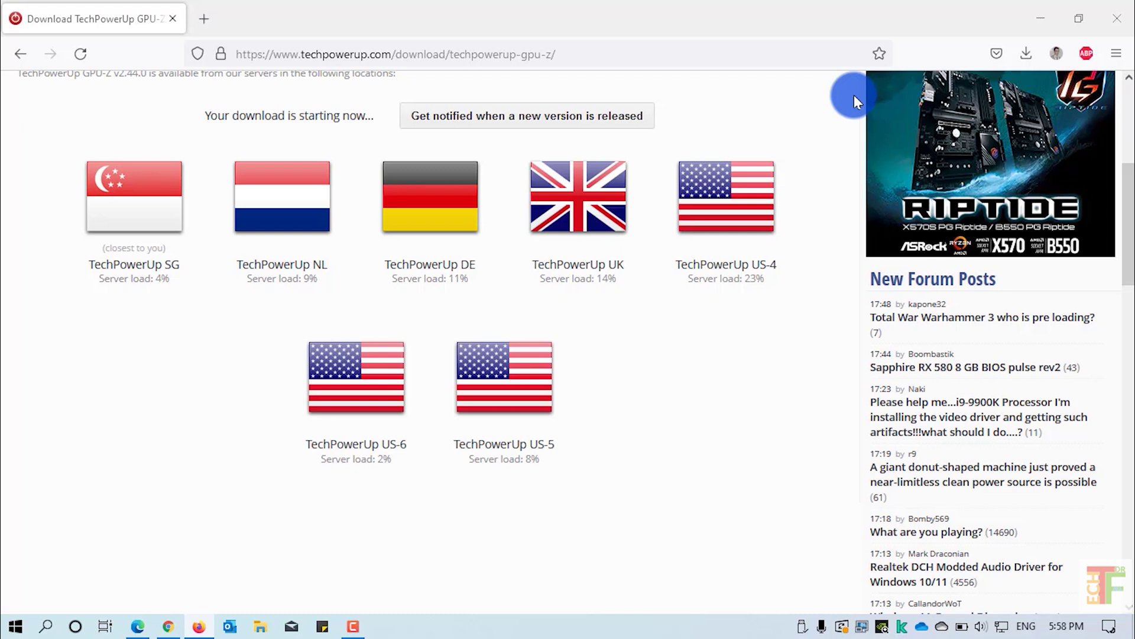
left_click(1022, 52)
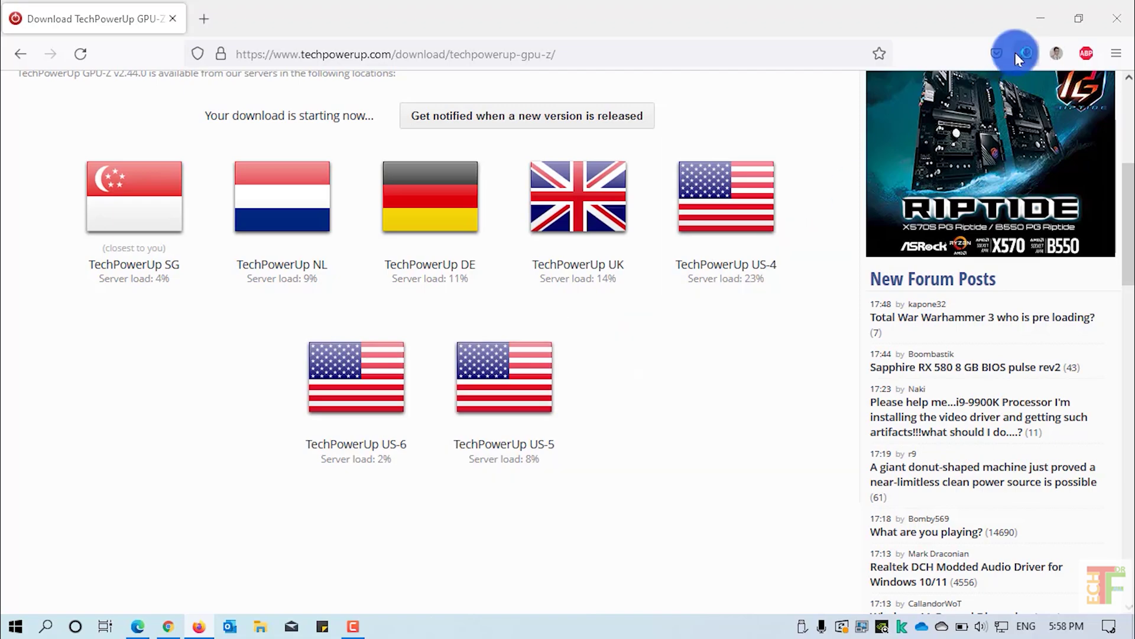
left_click(1034, 22)
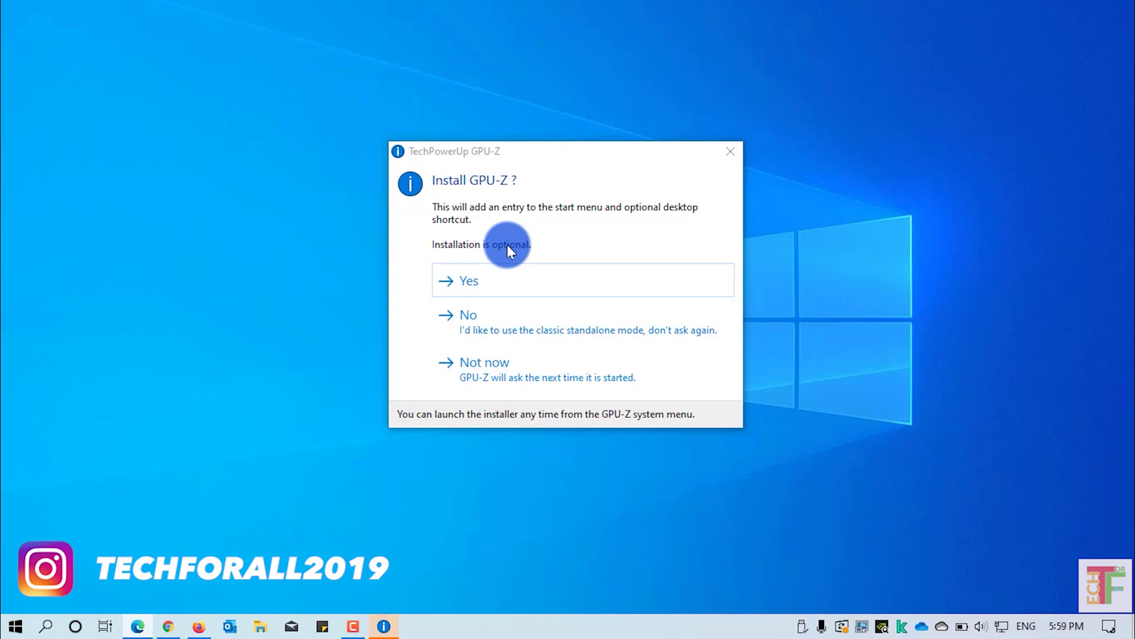
- Run GPU-Z in standalone mode without installing, keeping the NVIDIA GeForce MX230 details shown
left_click(515, 326)
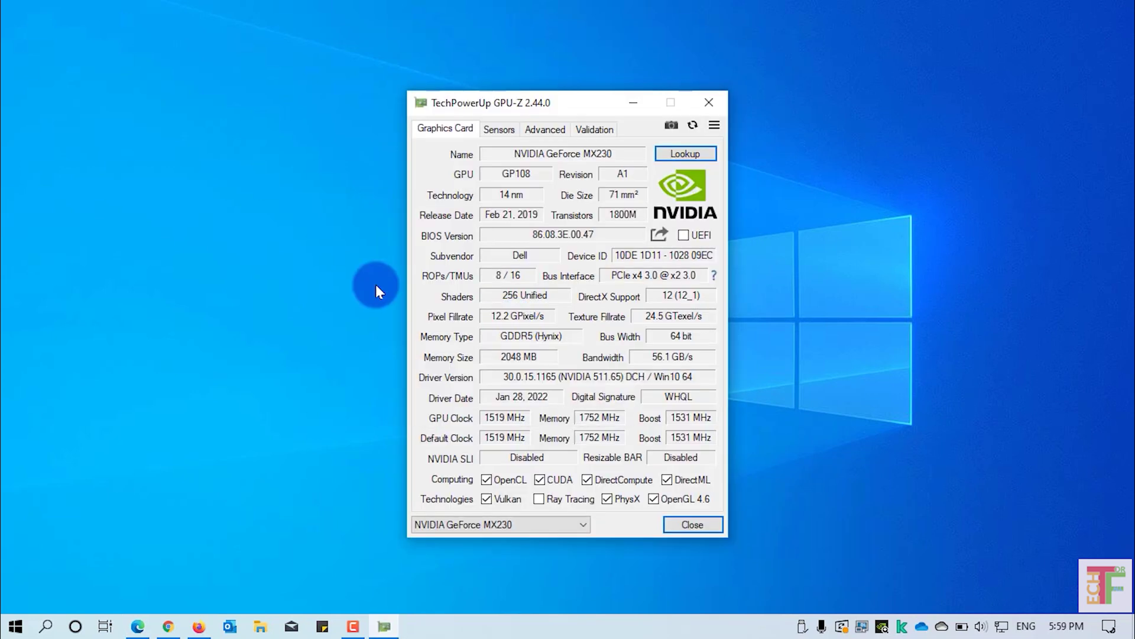
left_click(533, 523)
left_click(532, 524)
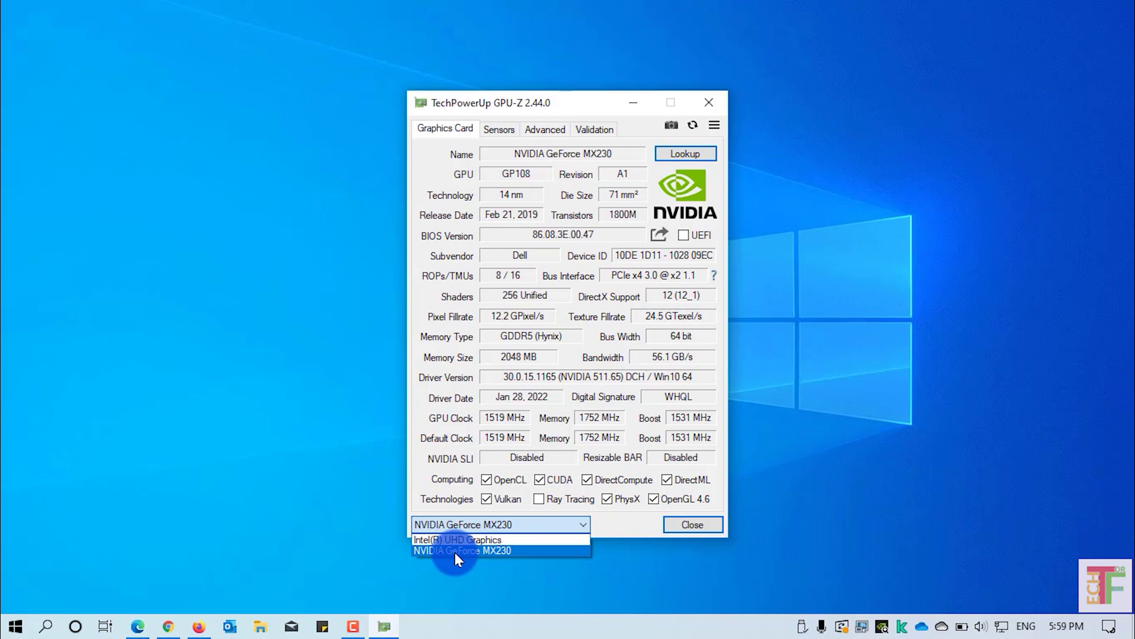
left_click(515, 550)
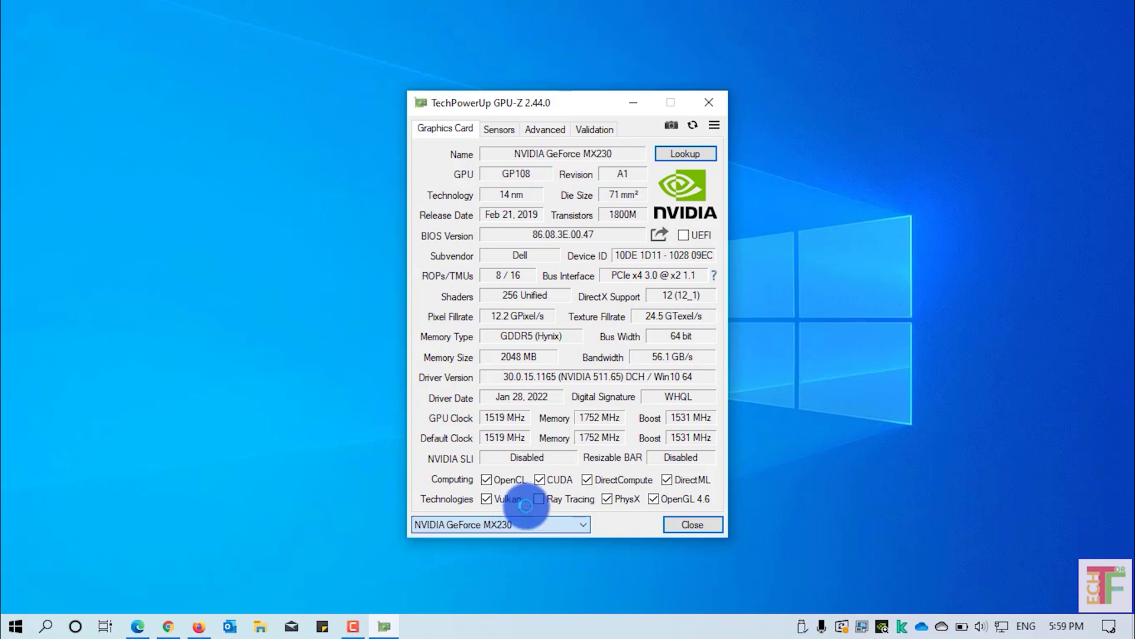
left_click(505, 159)
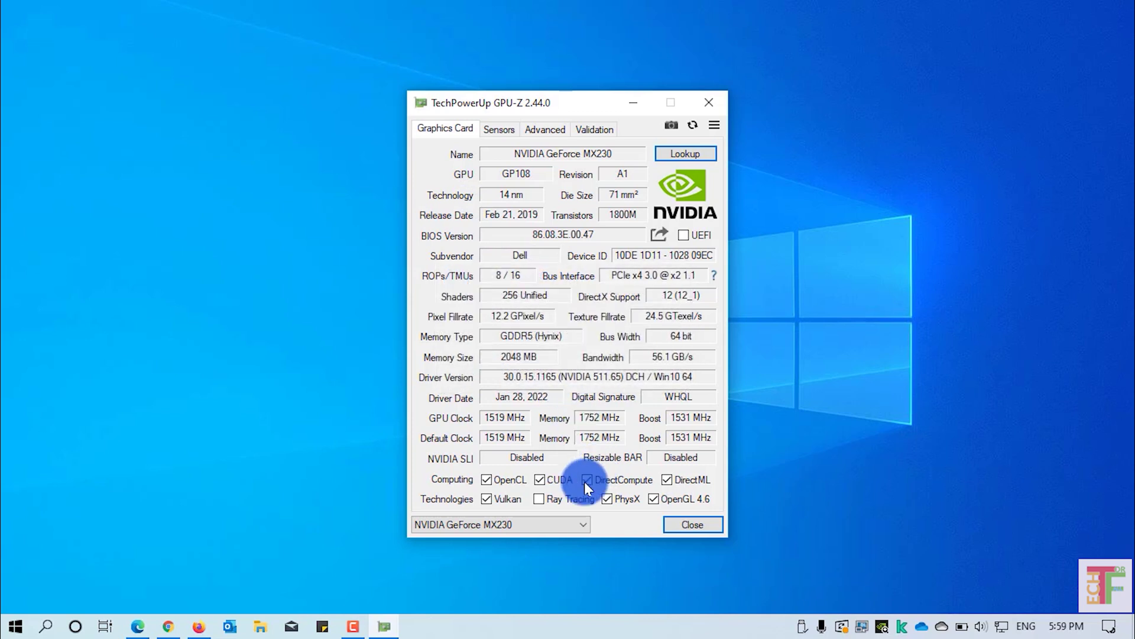
- Switch the GPU dropdown to Intel(R) UHD Graphics to view its details
left_click(580, 522)
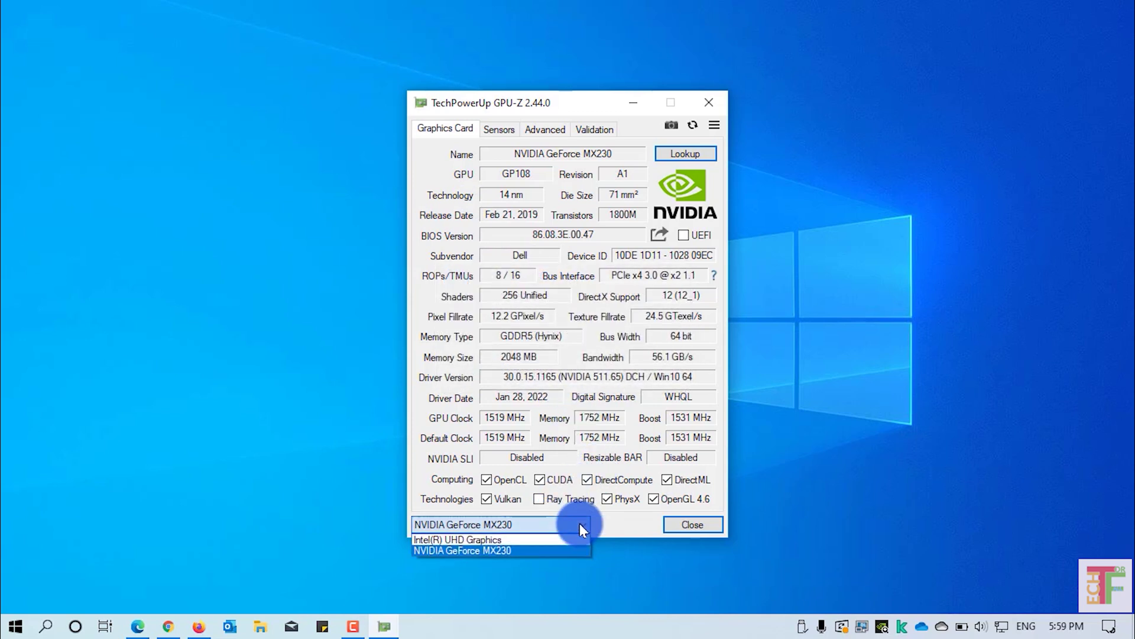
left_click(540, 539)
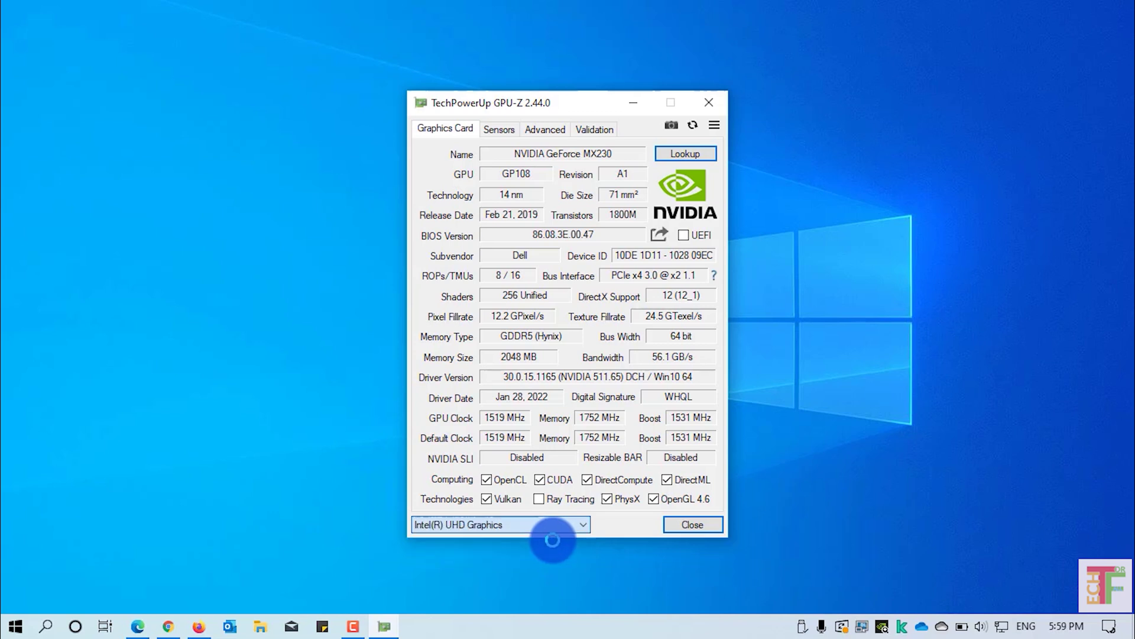